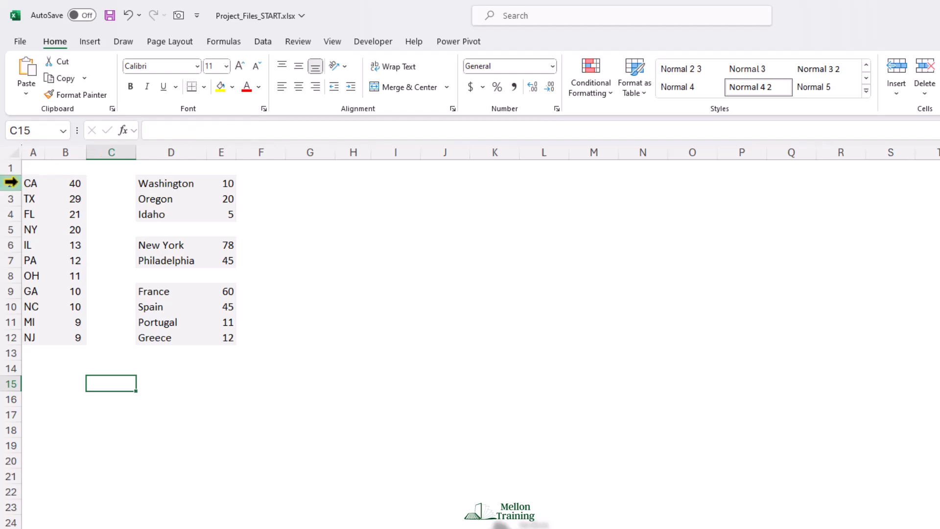
Step: Insert a filled map chart from the state data in A2:B12, place it beside the tables and enlarge it
drag(32, 184, 76, 342)
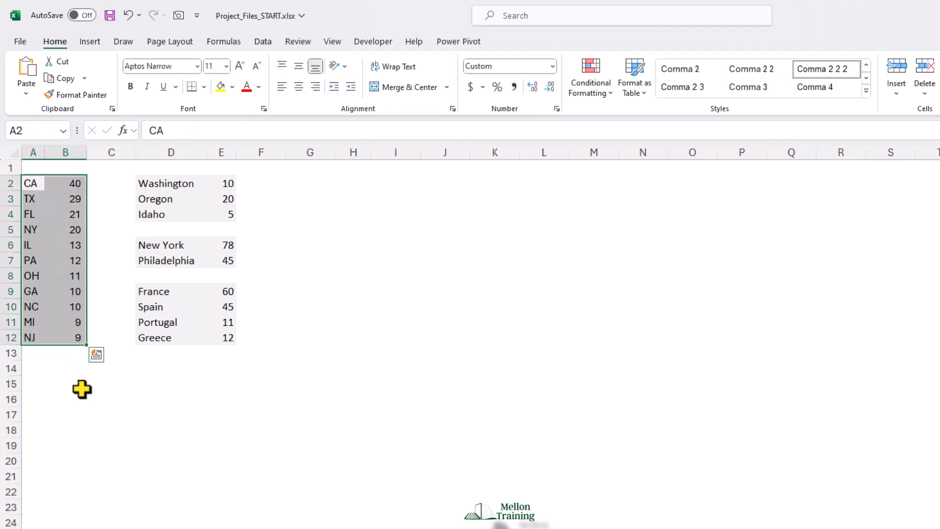
click(91, 41)
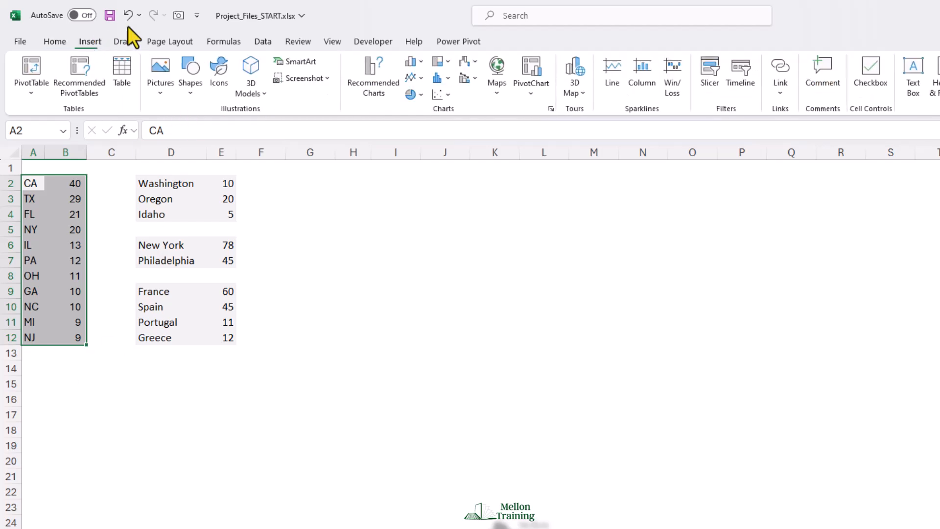
click(497, 94)
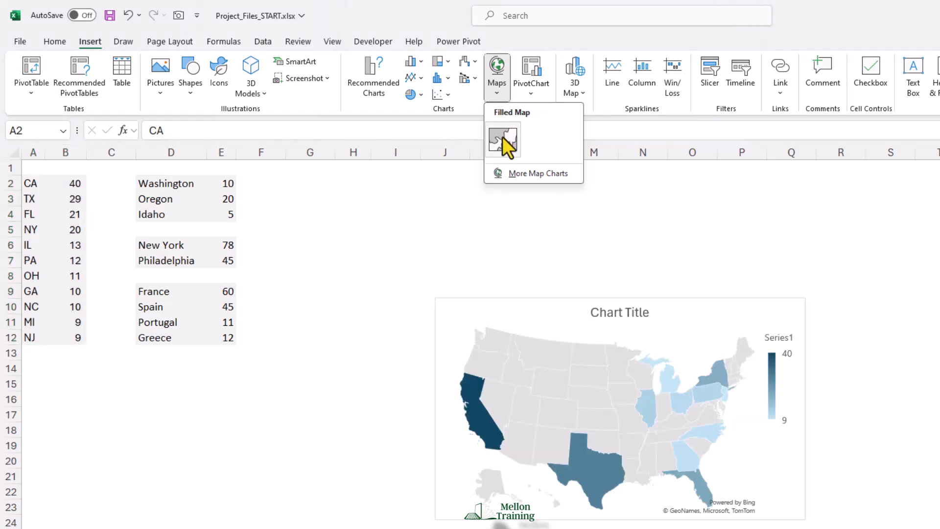
click(502, 136)
drag(506, 300, 353, 172)
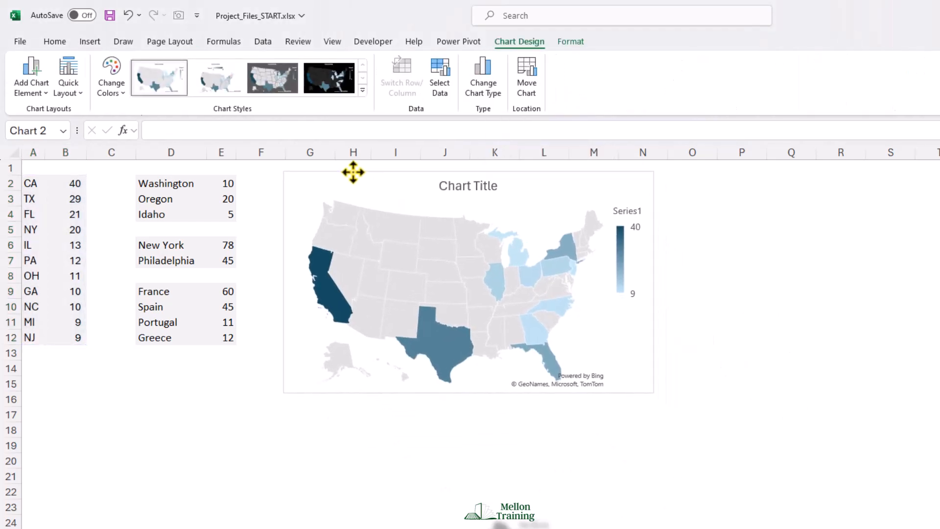
drag(653, 393, 725, 449)
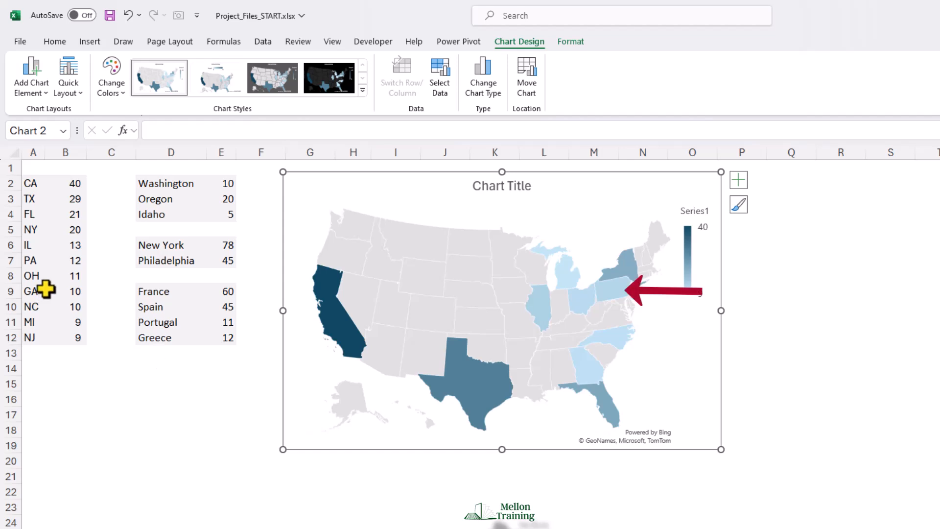
Step: Try a value of 30 for PA in cell B7, and undo the edit
double_click(75, 260)
key(BackSpace)
key(BackSpace)
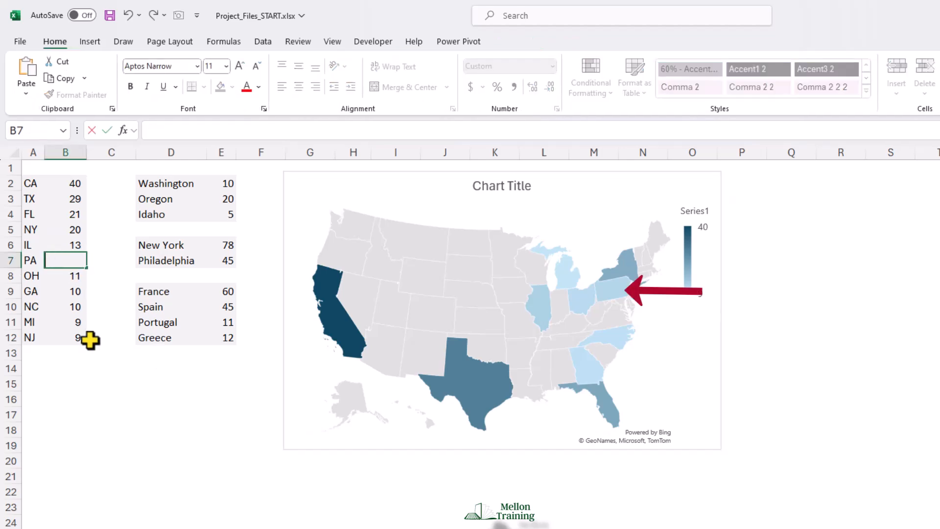
text(30)
key(Return)
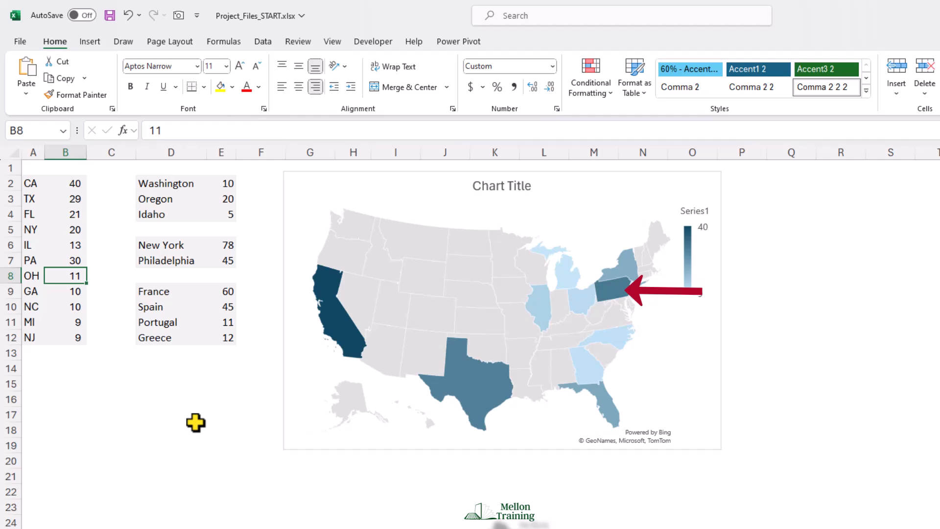
key(ctrl+z)
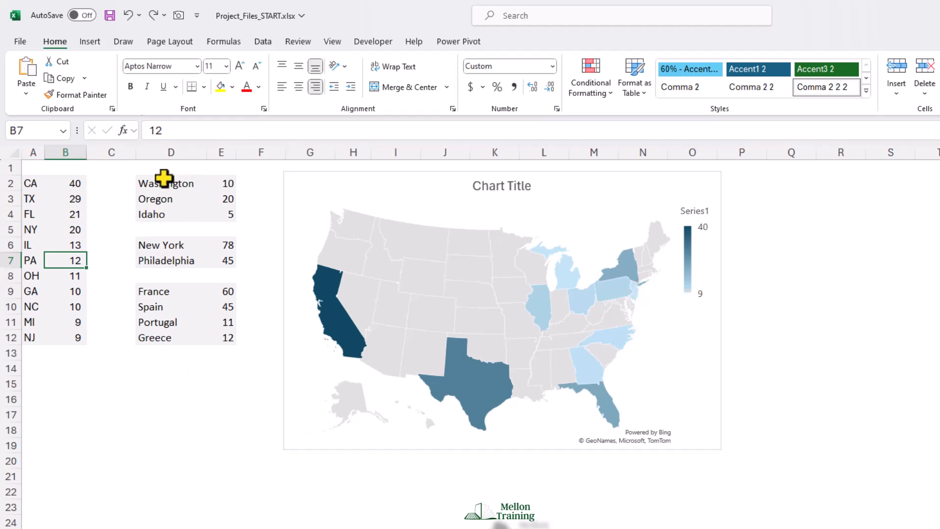
Step: Insert a filled map chart from the Washington, Oregon and Idaho data in D2:E4 and move it over the first map
drag(164, 179, 221, 220)
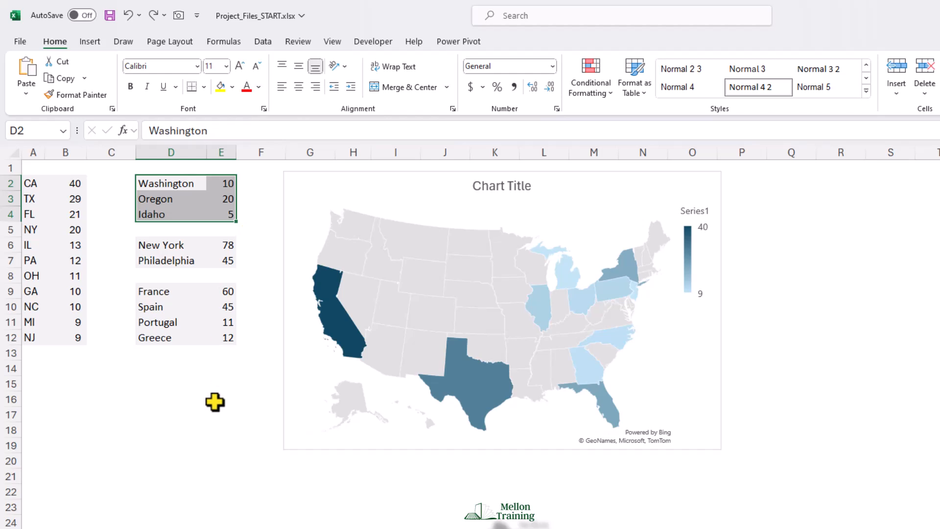
click(90, 42)
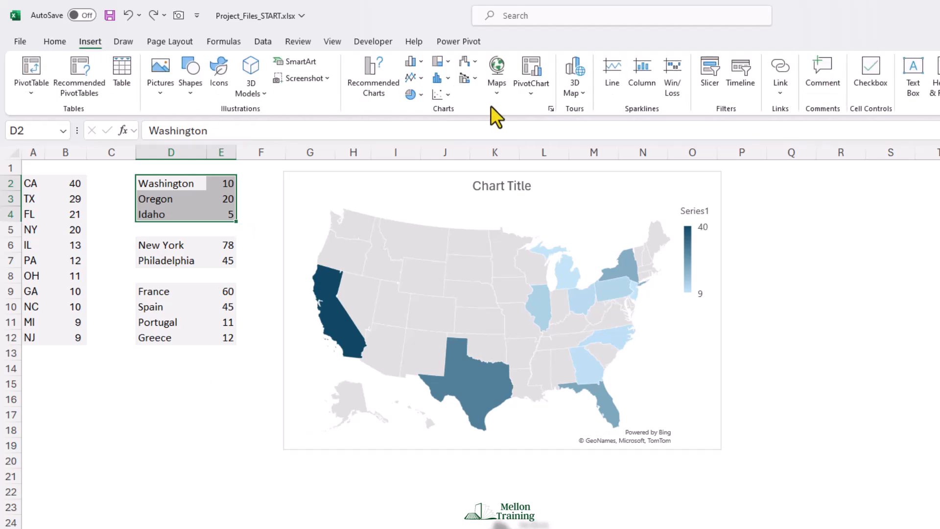
click(497, 95)
click(504, 130)
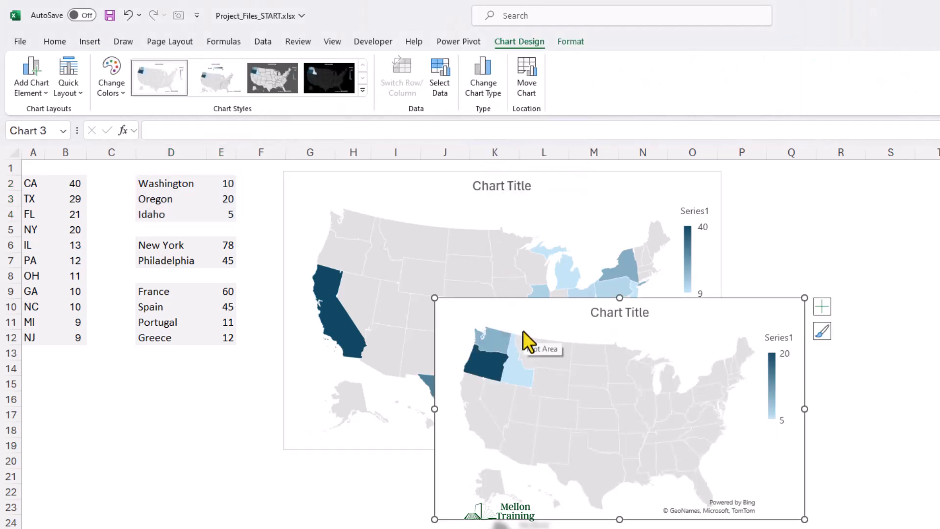
drag(538, 318, 364, 184)
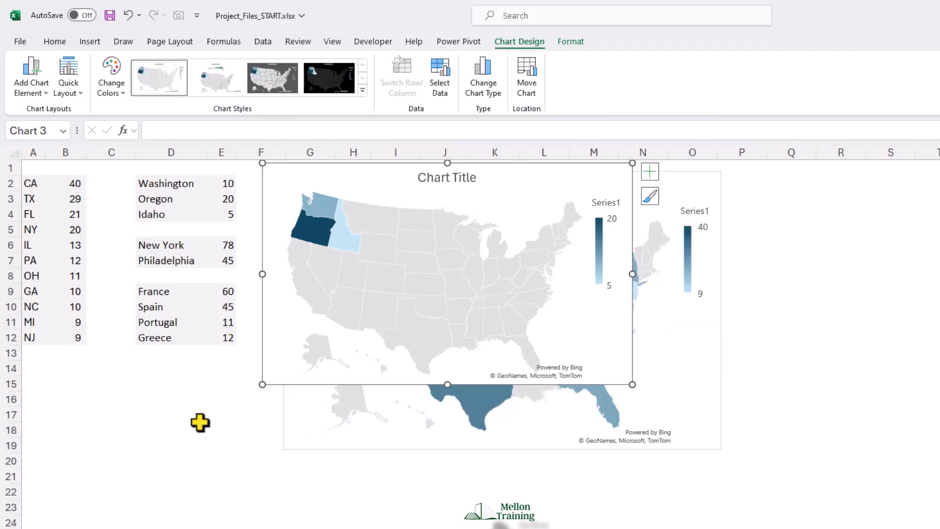
Step: Copy the Washington, Oregon and Idaho map chart and paste it as a picture at cell B17
click(459, 256)
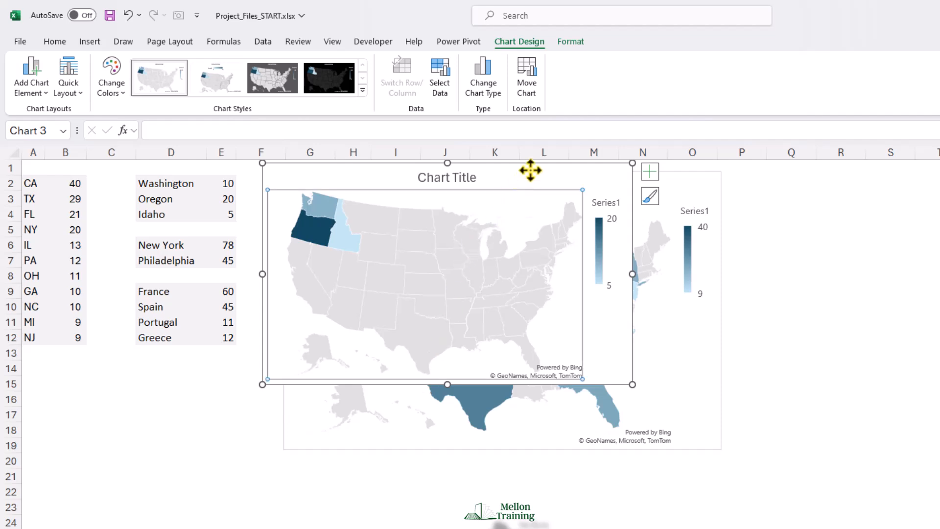
click(530, 170)
right_click(530, 170)
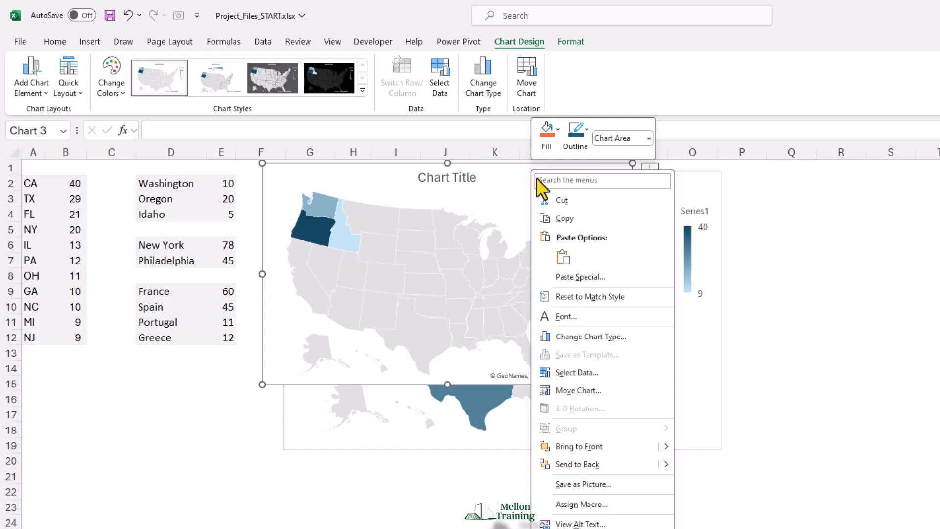
click(563, 219)
click(82, 411)
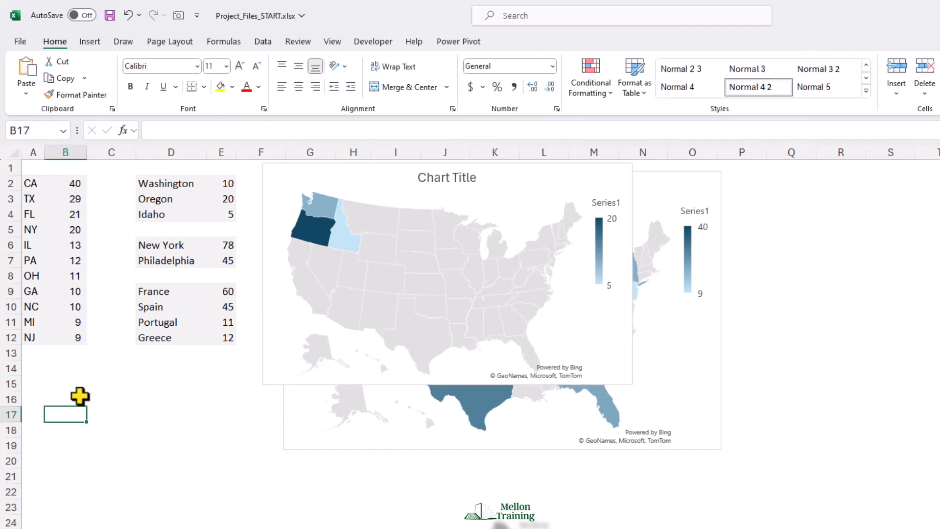
click(26, 93)
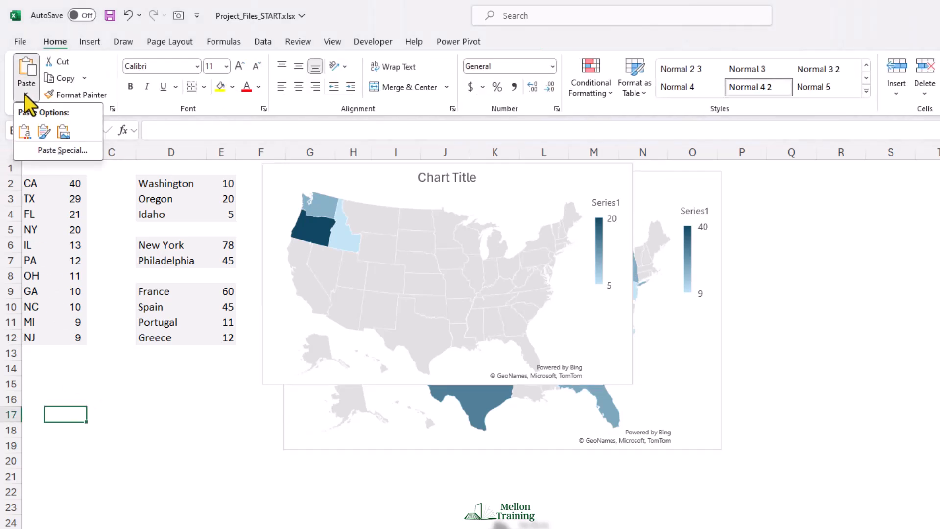
click(64, 132)
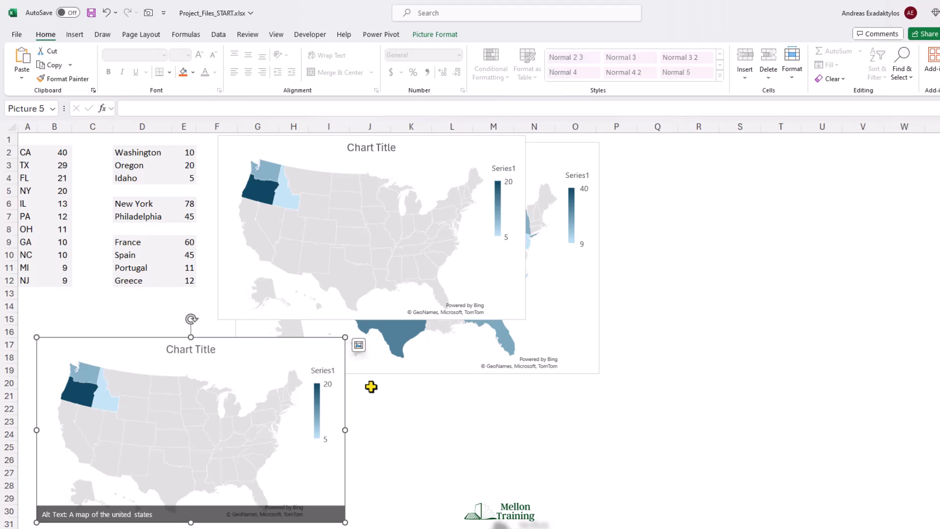
Step: Crop the pasted map picture to the area around Washington, Oregon and Idaho
click(426, 37)
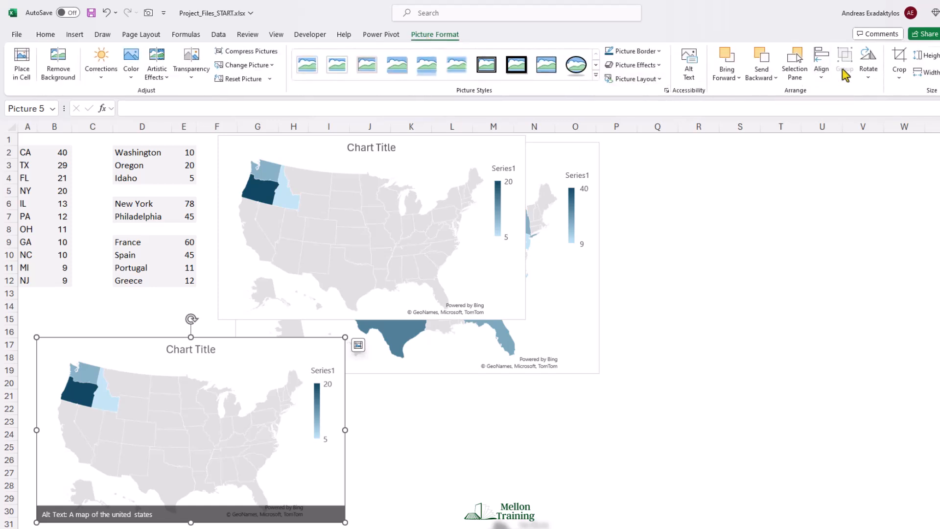
click(891, 63)
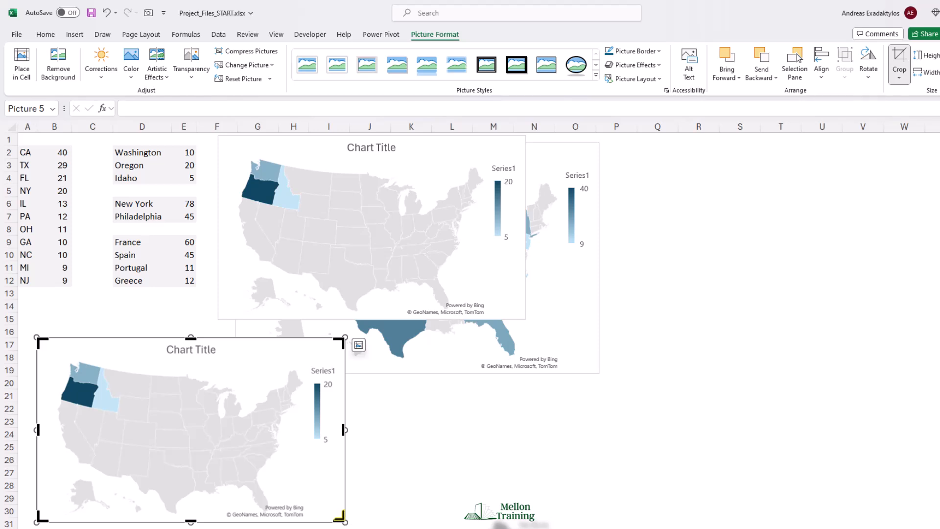
drag(343, 521, 136, 423)
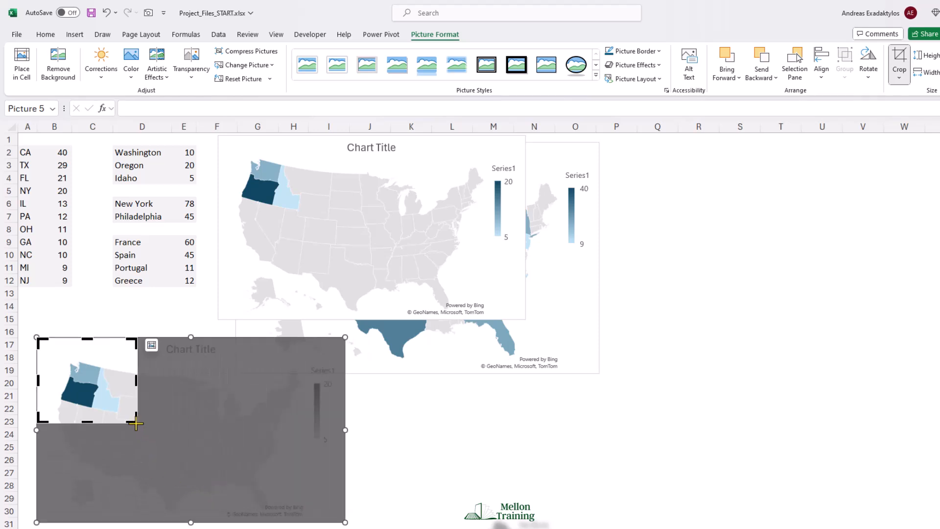
click(396, 437)
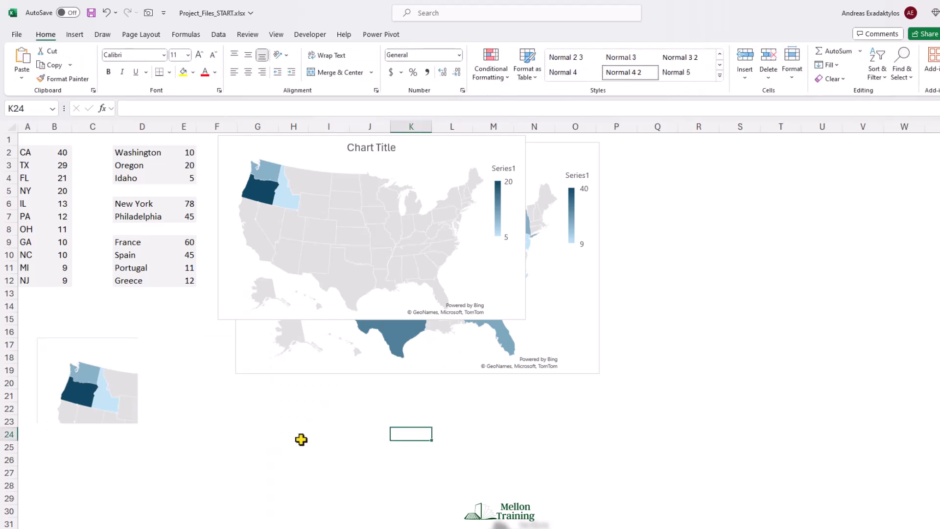
Step: Enlarge the cropped map picture and position it directly below the data tables, starting at row 14
click(137, 401)
drag(136, 401, 231, 470)
click(181, 430)
click(147, 402)
drag(181, 440, 149, 427)
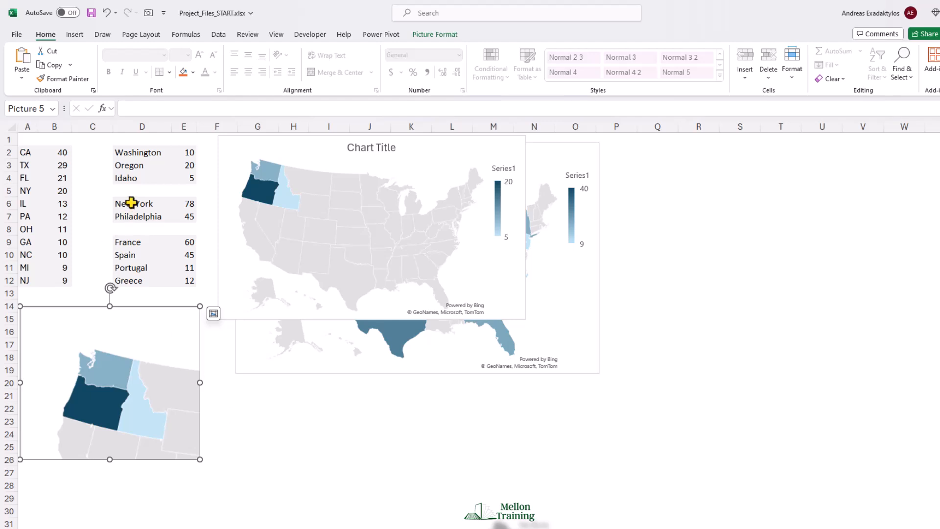
Step: Insert a filled map chart from the New York and Philadelphia data in D6:E7 and check its plotting notice
drag(131, 203, 178, 216)
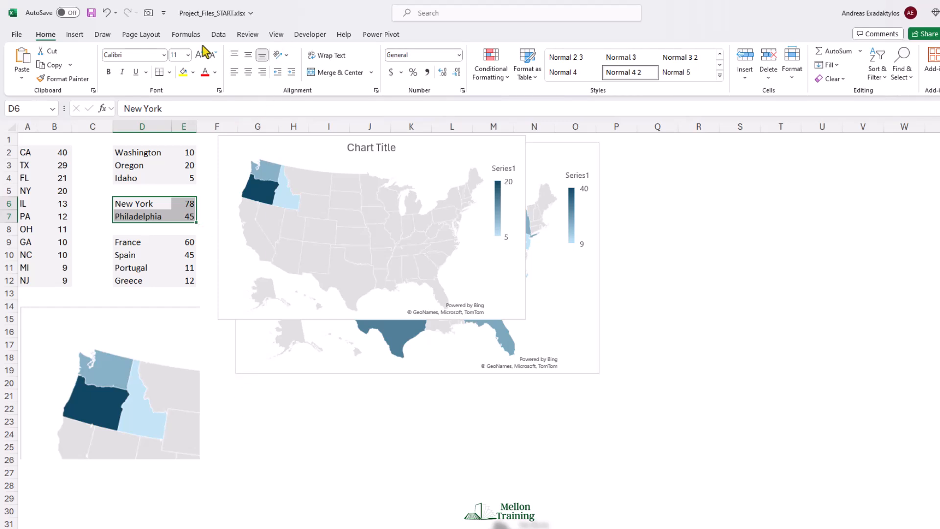
click(75, 35)
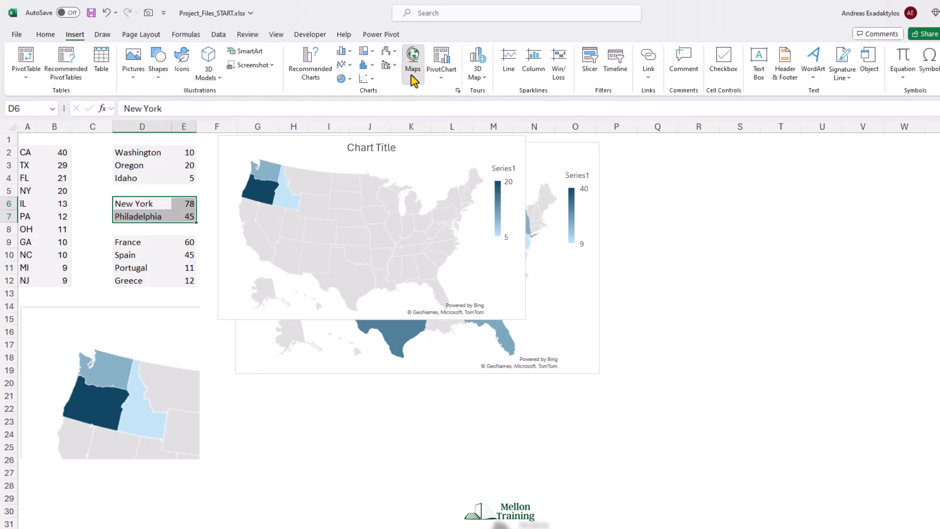
click(412, 62)
click(420, 111)
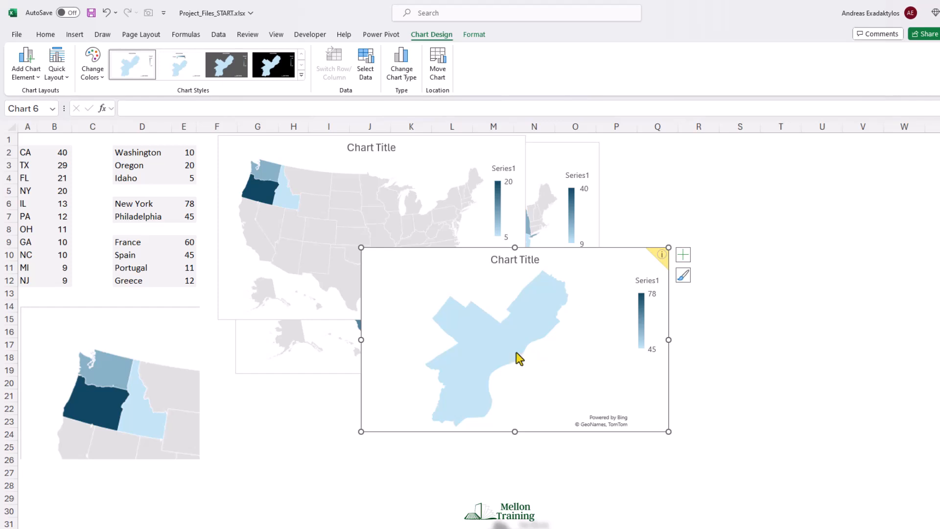
mouse_move(516, 351)
mouse_move(661, 259)
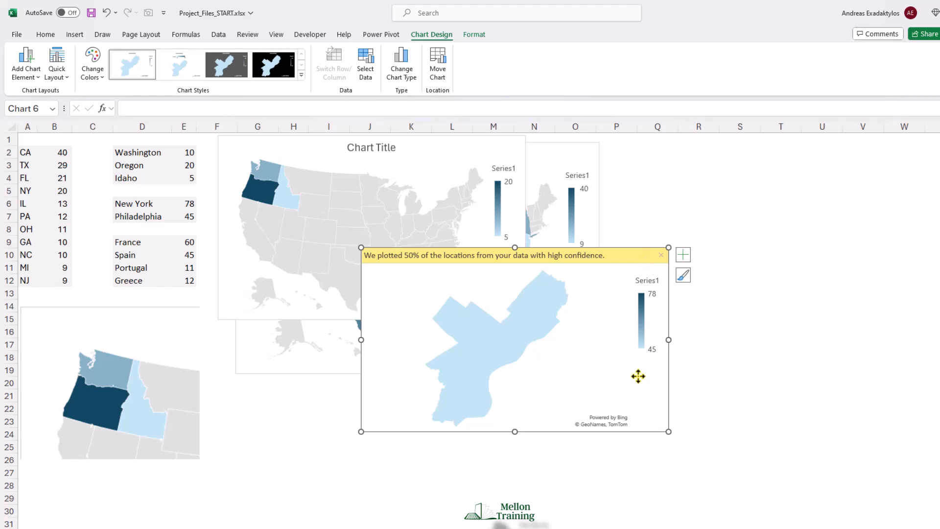
Step: Delete the New York and Philadelphia map, the cropped map picture and the Washington, Oregon and Idaho map chart
key(Delete)
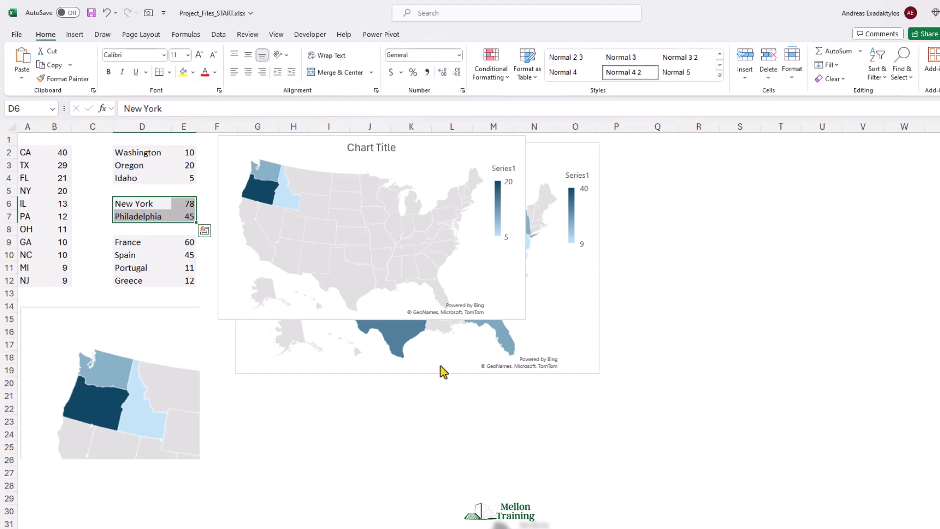
click(162, 325)
key(Delete)
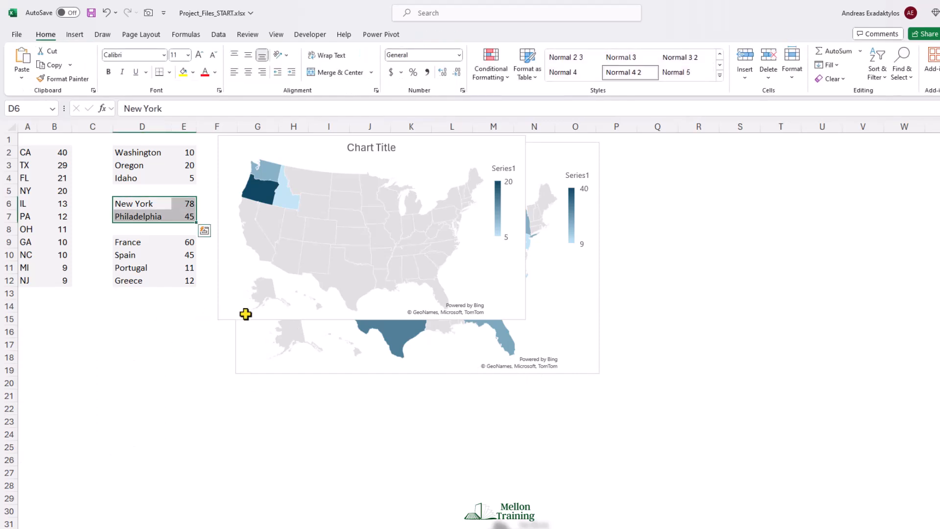
click(238, 304)
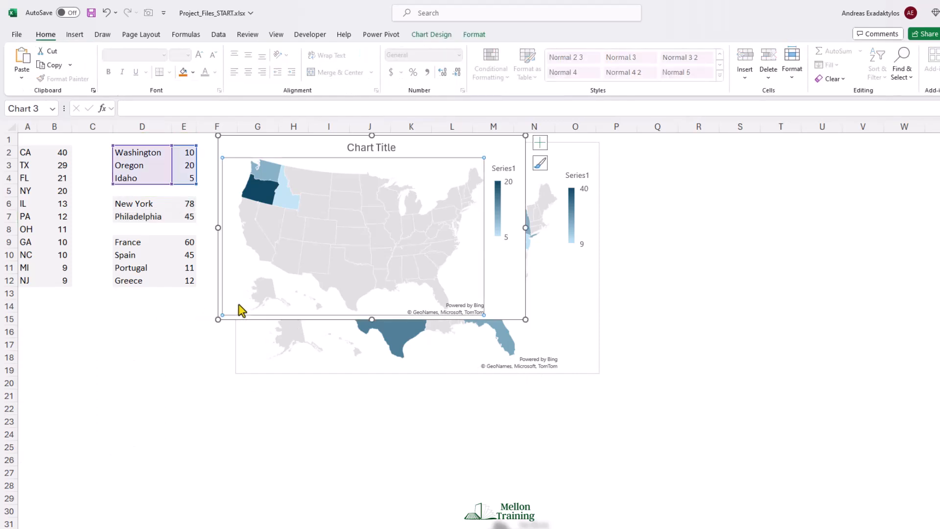
key(Delete)
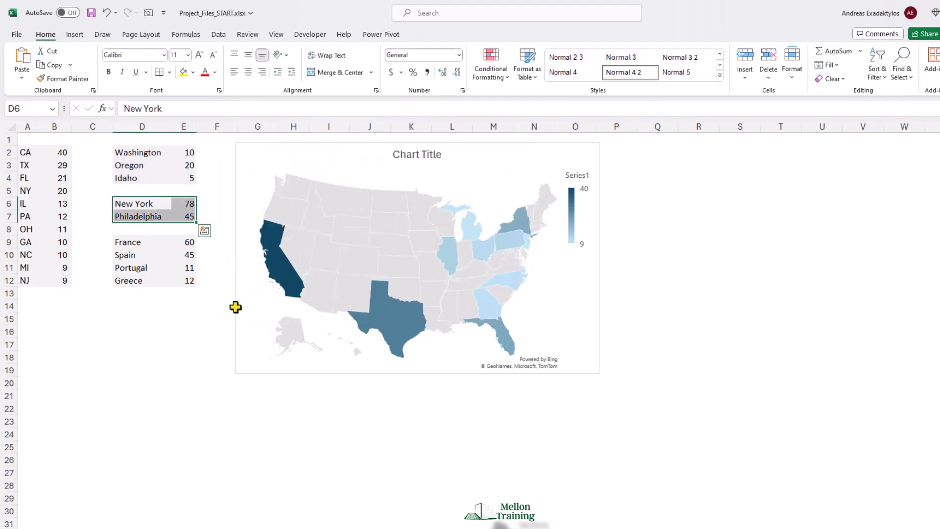
Step: Shrink the remaining US states map chart and move it below the data tables, starting at row 14
click(593, 362)
drag(597, 372, 483, 303)
drag(369, 153, 114, 309)
click(432, 205)
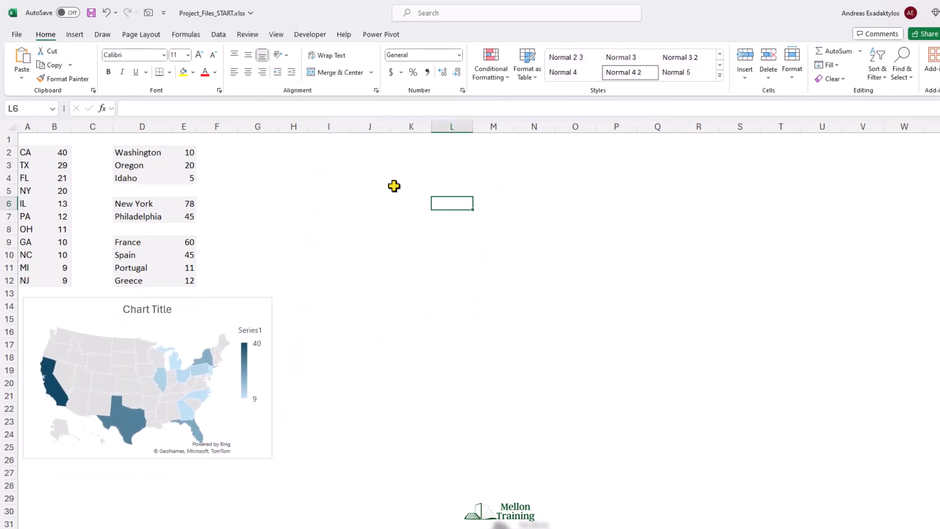
Step: Insert a filled map chart from the country data in D9:E12, move it beside the tables and enlarge it
click(121, 240)
drag(121, 240, 189, 280)
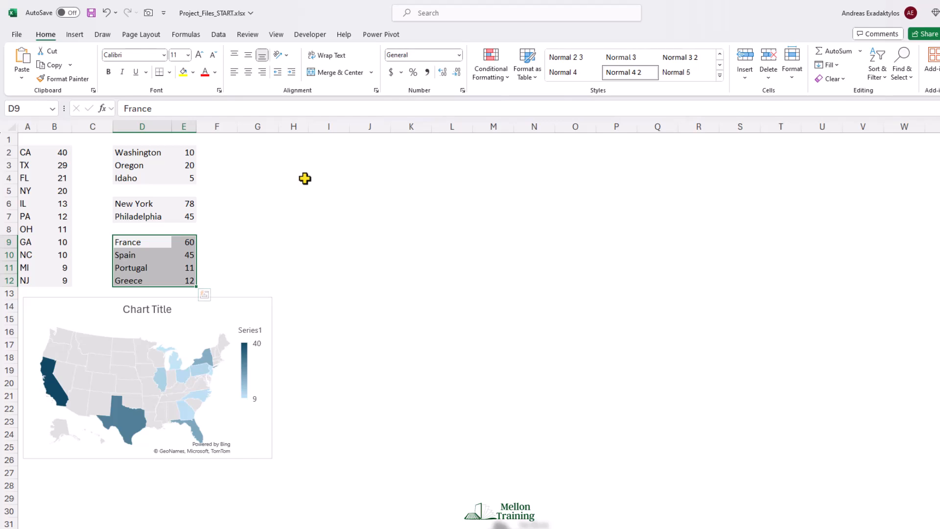
click(74, 36)
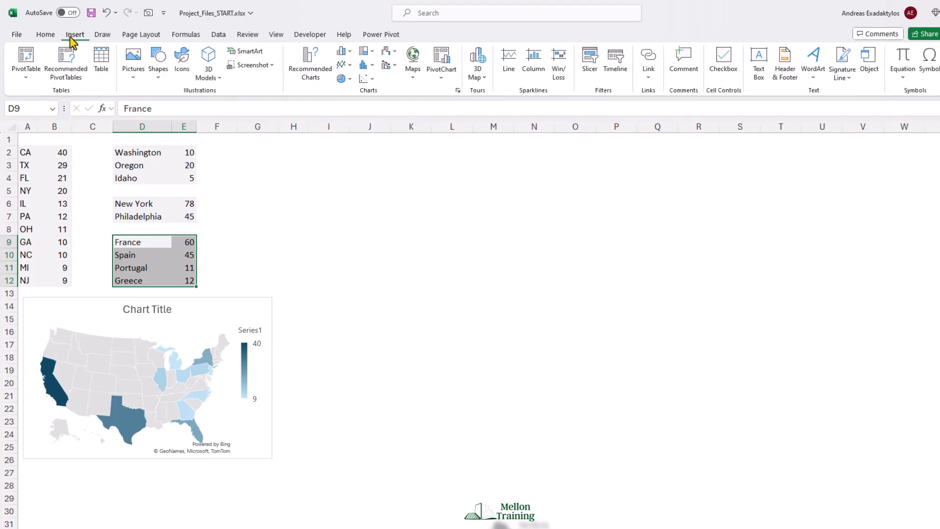
click(413, 69)
click(419, 118)
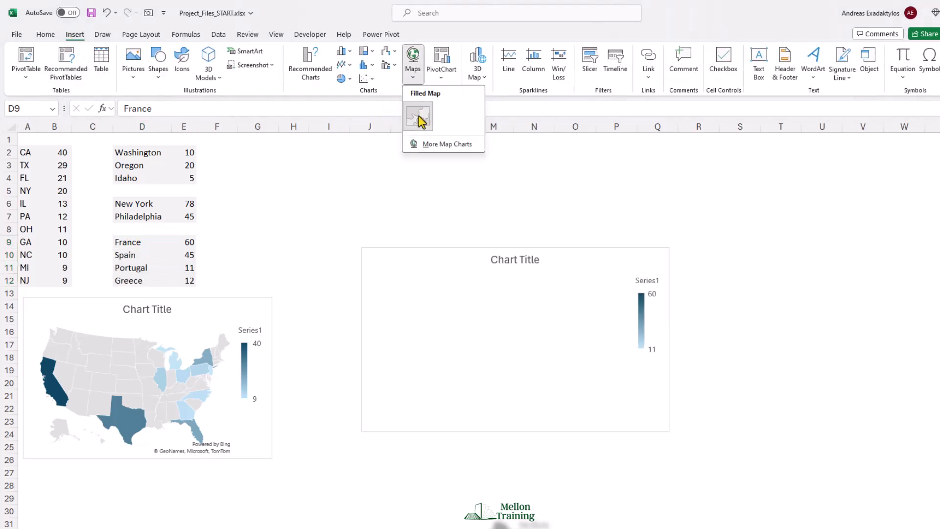
drag(438, 250, 355, 140)
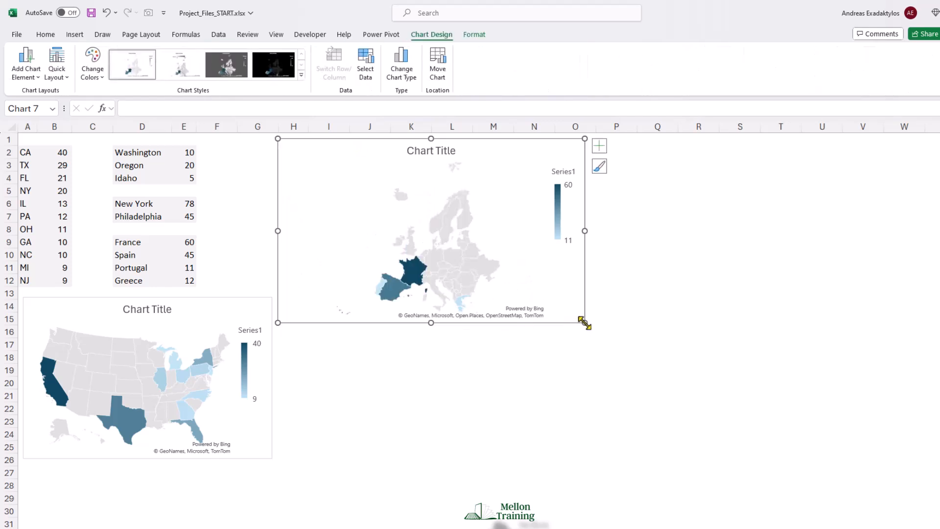
drag(585, 323, 676, 418)
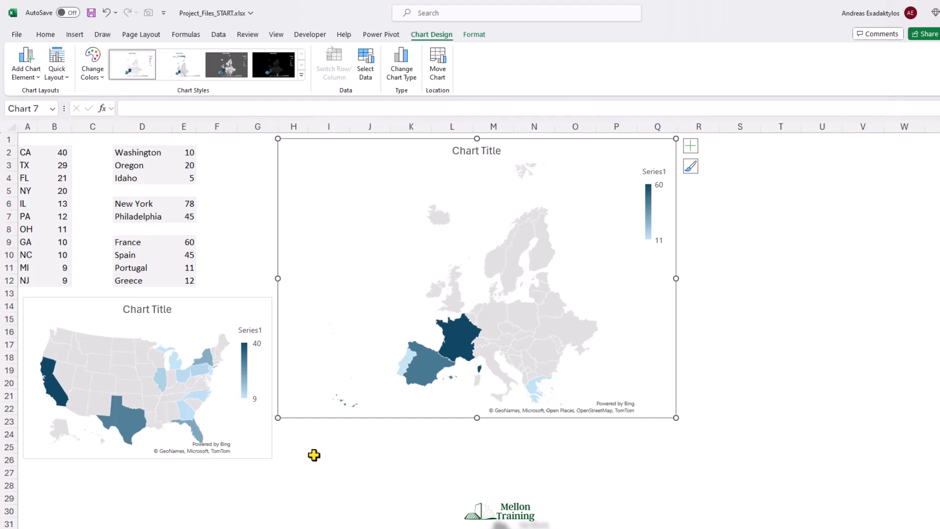
click(300, 443)
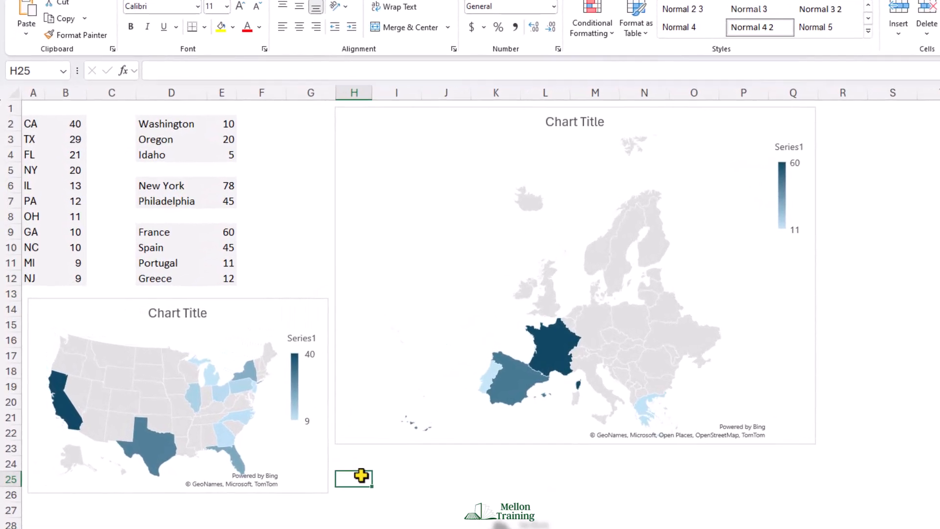